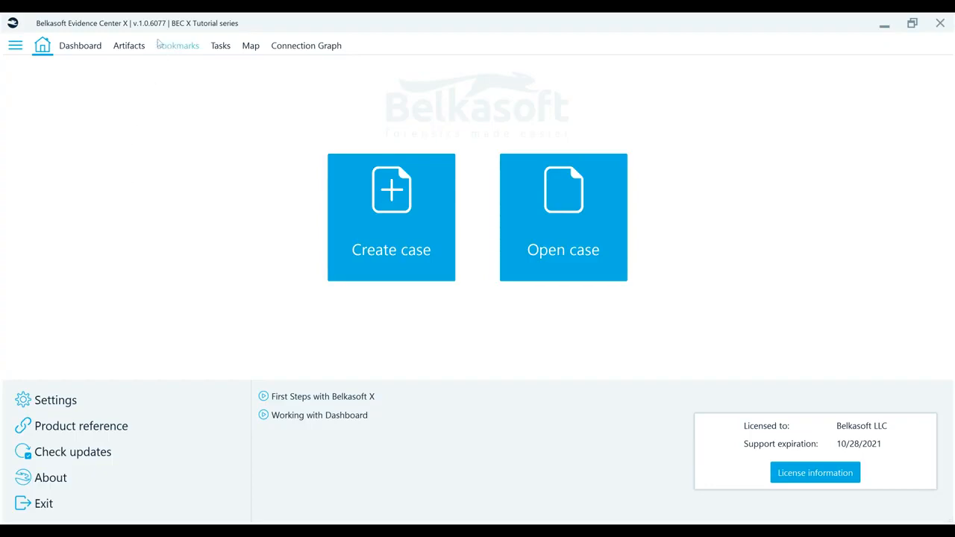
Step: Open the chat artifacts, check the four messages starting at "We have a new job?", and bring up the report options for them
click(128, 47)
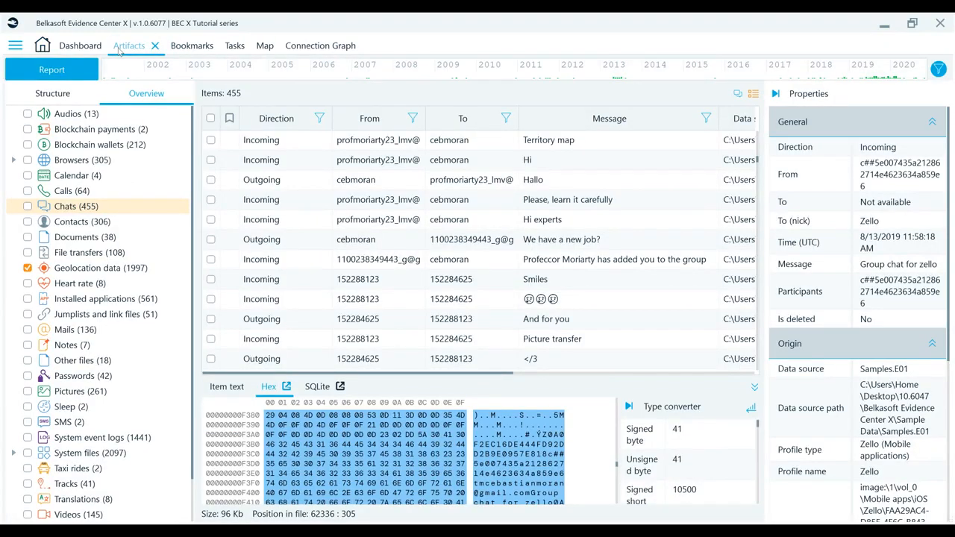
click(210, 239)
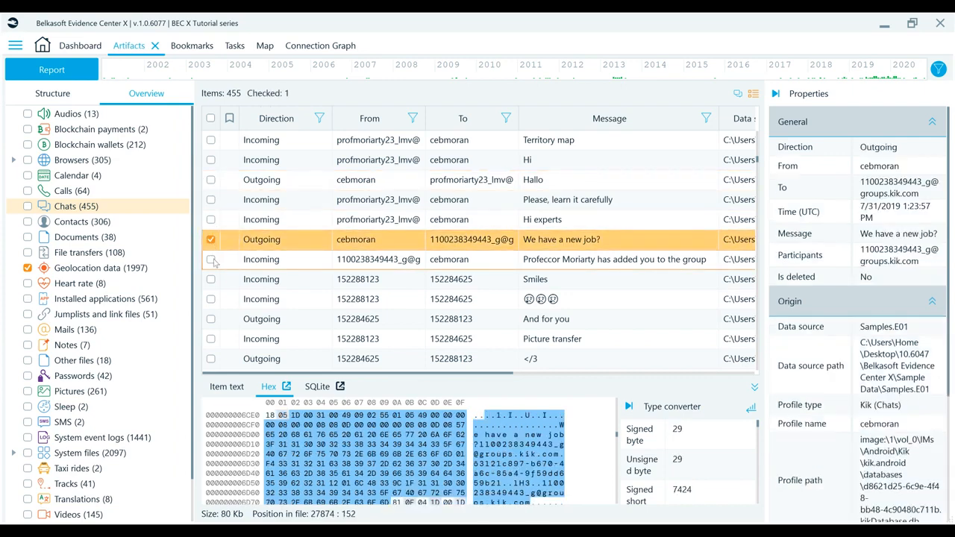
click(211, 259)
click(211, 279)
click(211, 299)
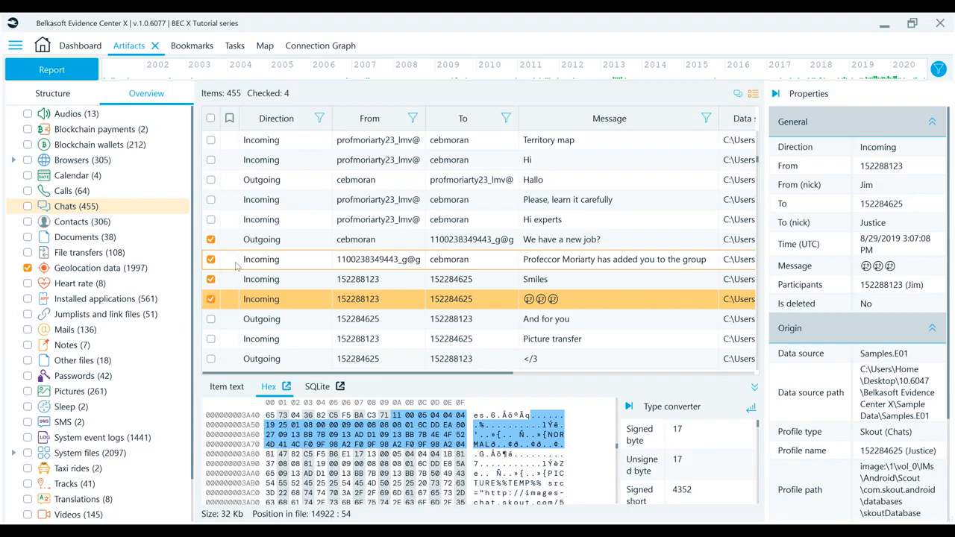
right_click(236, 262)
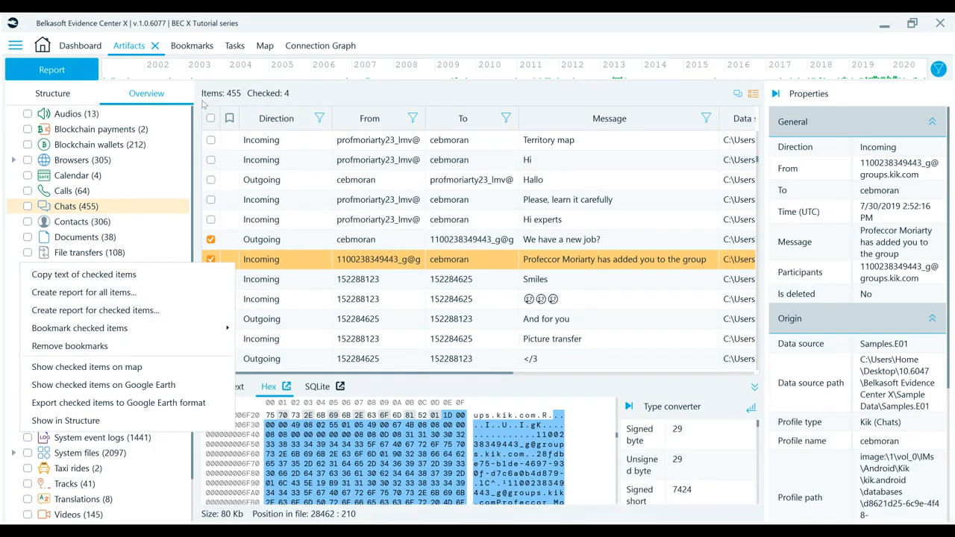
Step: Clear all checked chat messages and check the whole Chats category in the artifact overview
click(210, 118)
click(211, 118)
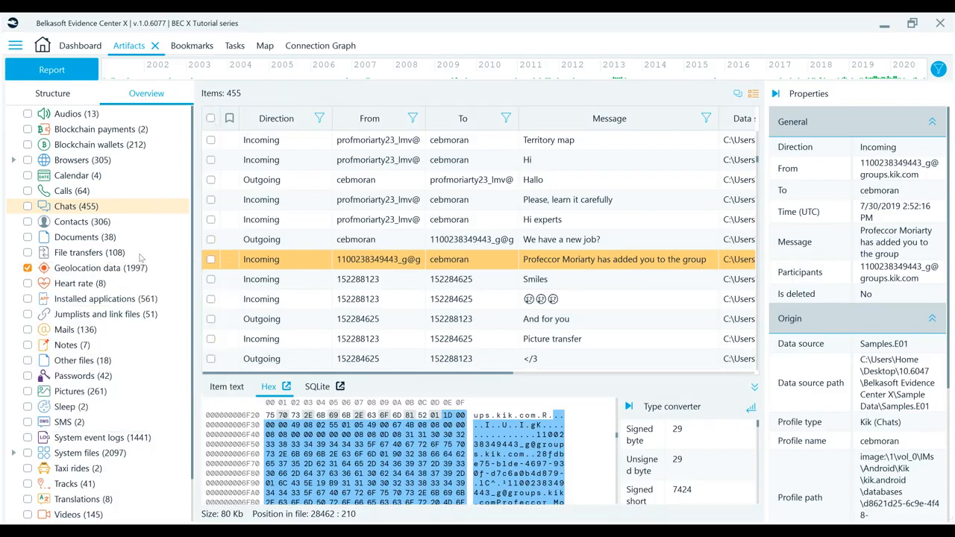
click(28, 207)
Step: In the data source structure, check the WhatsApp chat profile and the Recents mailbox under iPhone 6S
click(66, 94)
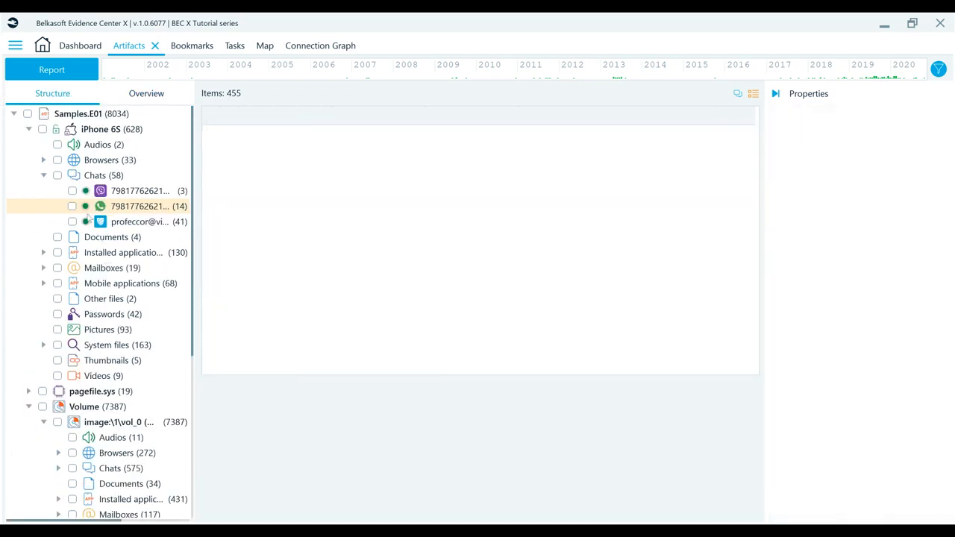
click(72, 207)
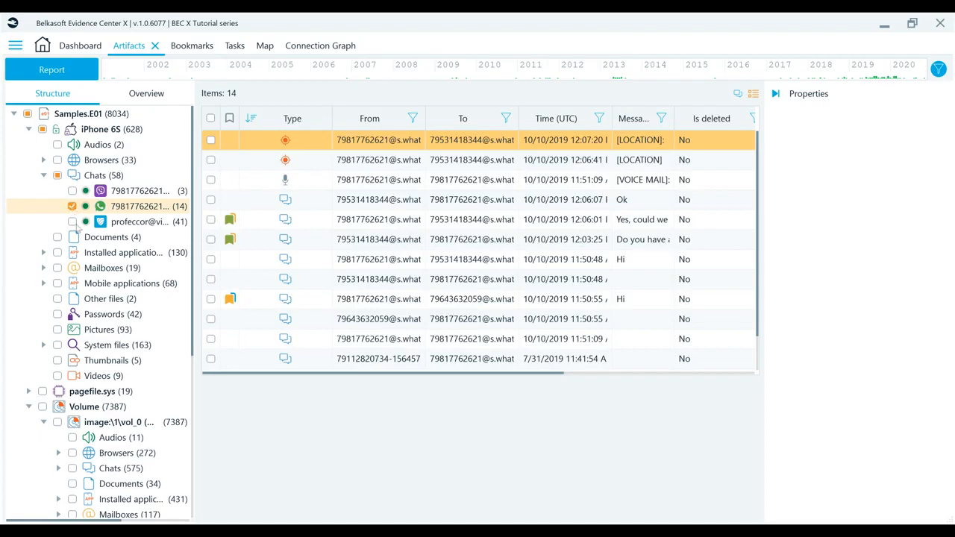
click(43, 268)
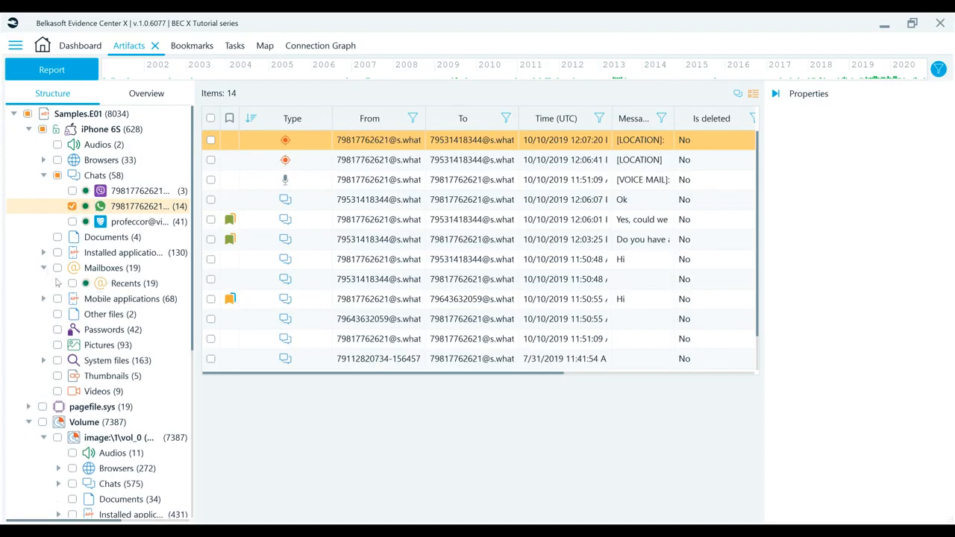
click(72, 284)
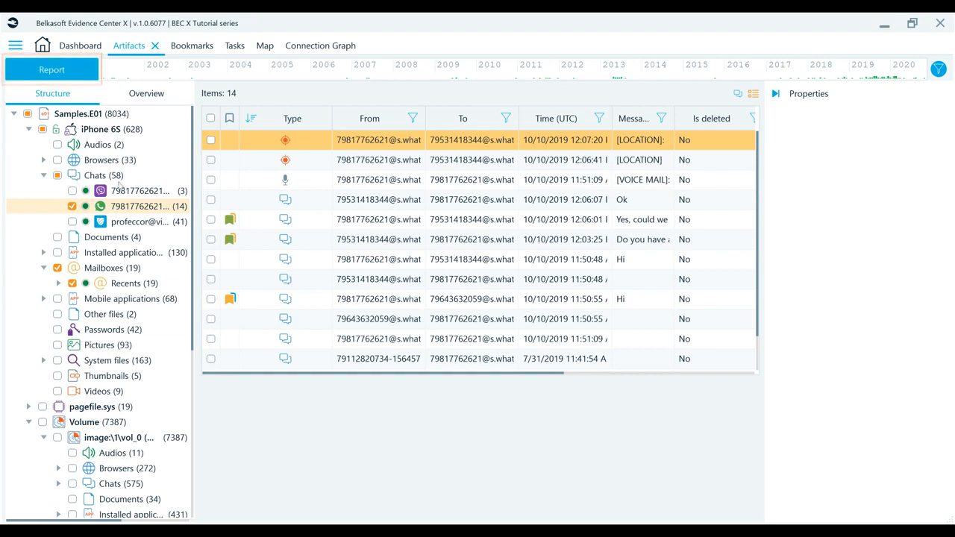
Step: Check the four consecutive WhatsApp messages starting at "Yes, could we meet in Tuesday?" and bring up their report options
click(213, 223)
click(211, 220)
click(211, 239)
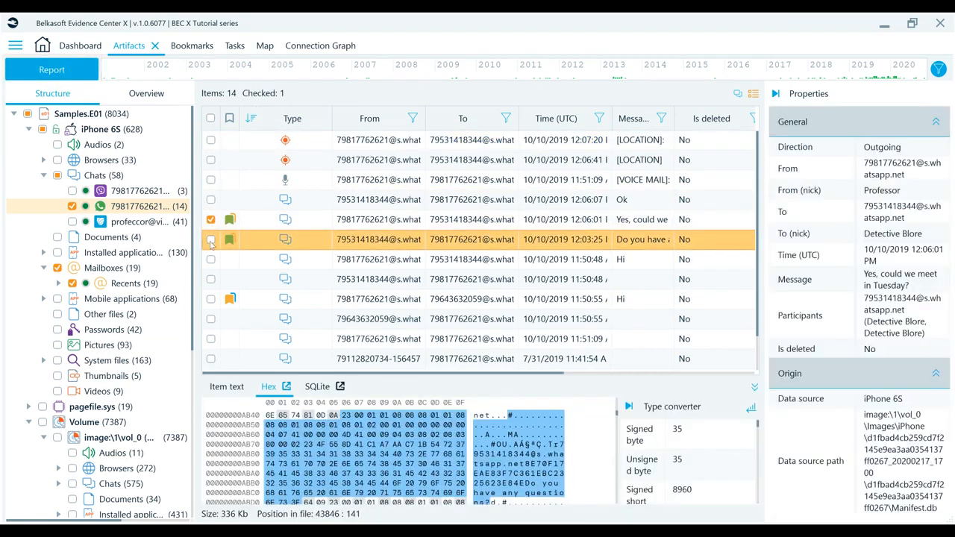
click(210, 260)
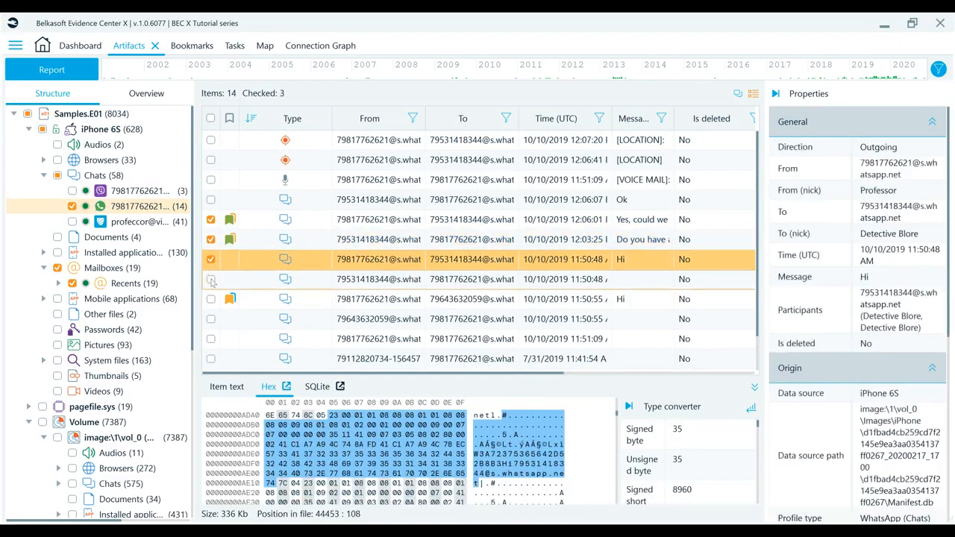
click(211, 279)
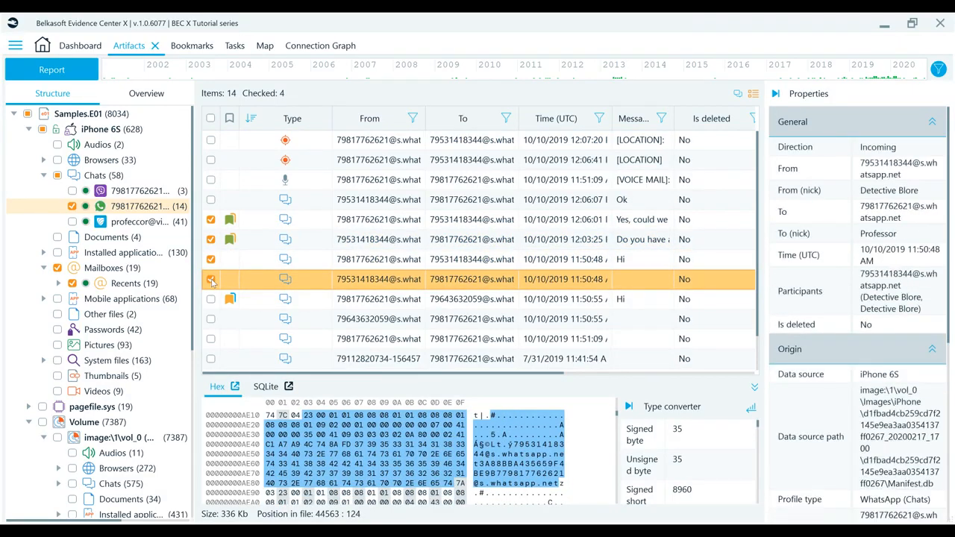
right_click(212, 281)
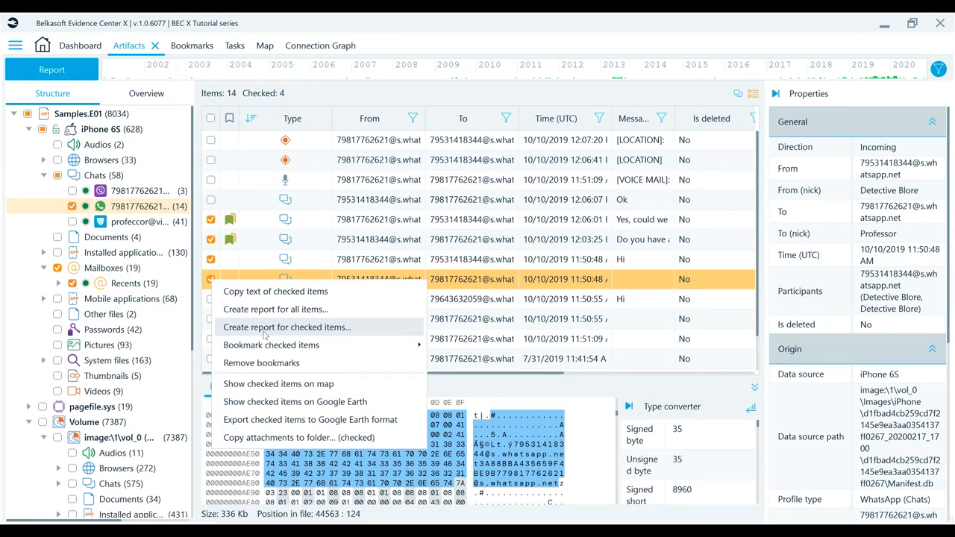
Step: Check the Map bookmark and start a report for it with PDF as the target format
click(192, 46)
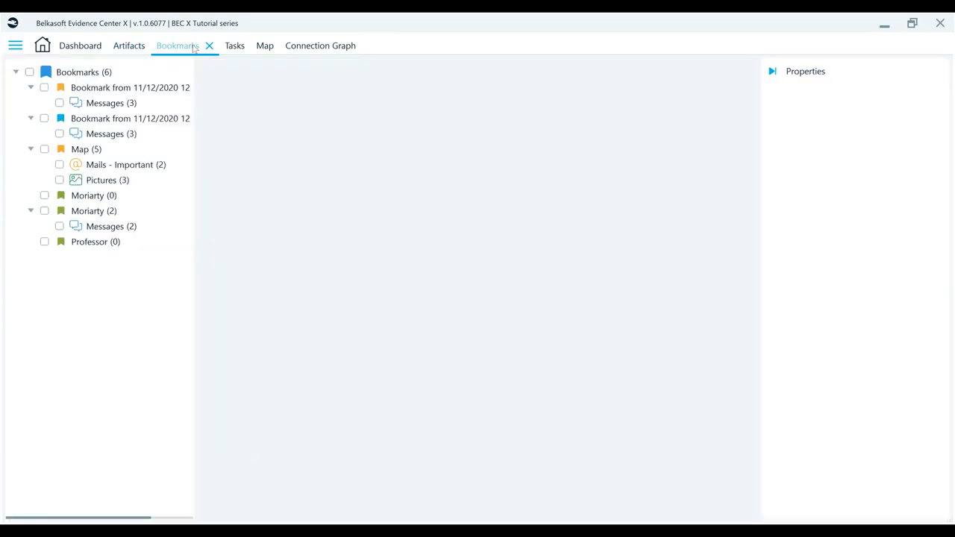
click(44, 151)
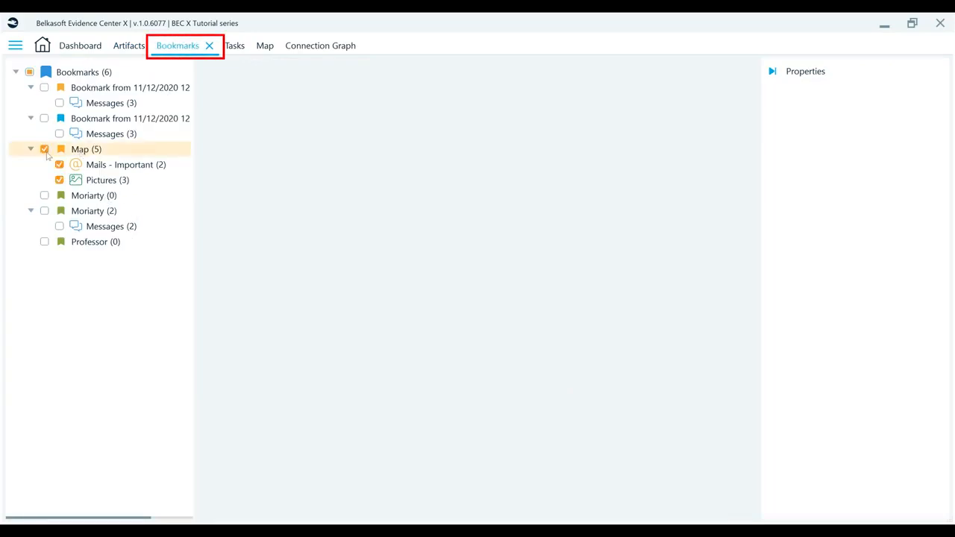
right_click(96, 151)
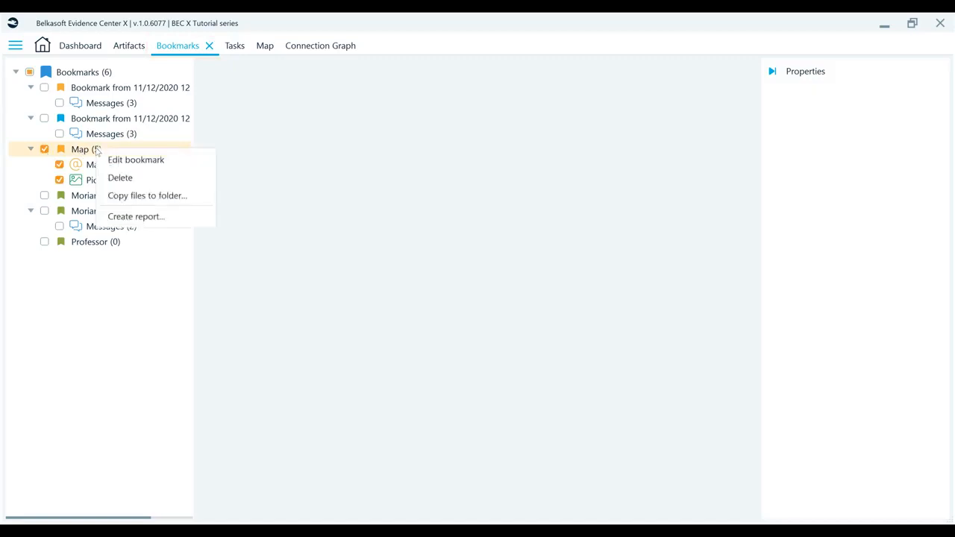
click(121, 219)
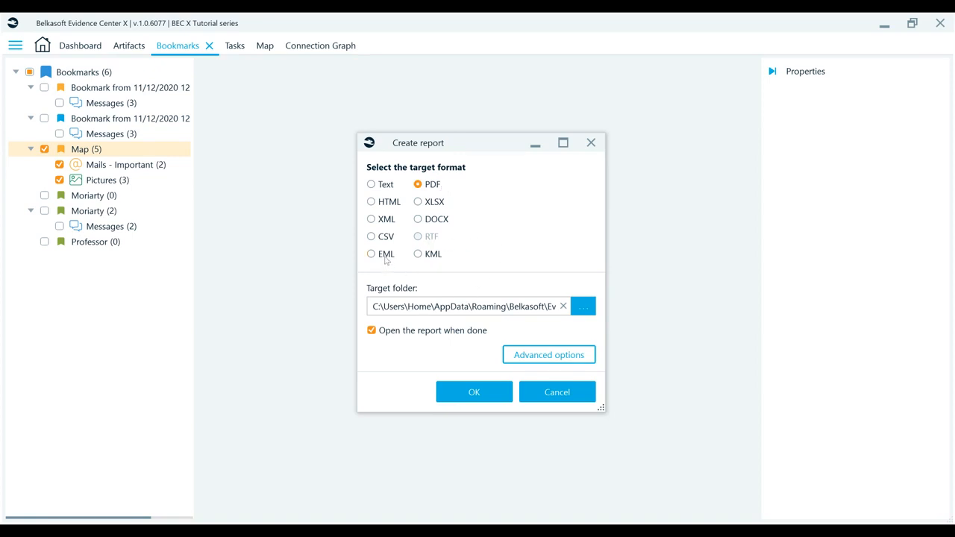
click(429, 255)
click(432, 187)
Step: In the advanced report formatting options, enter a person's name as the footer text and the author's name under Report generated by
click(569, 355)
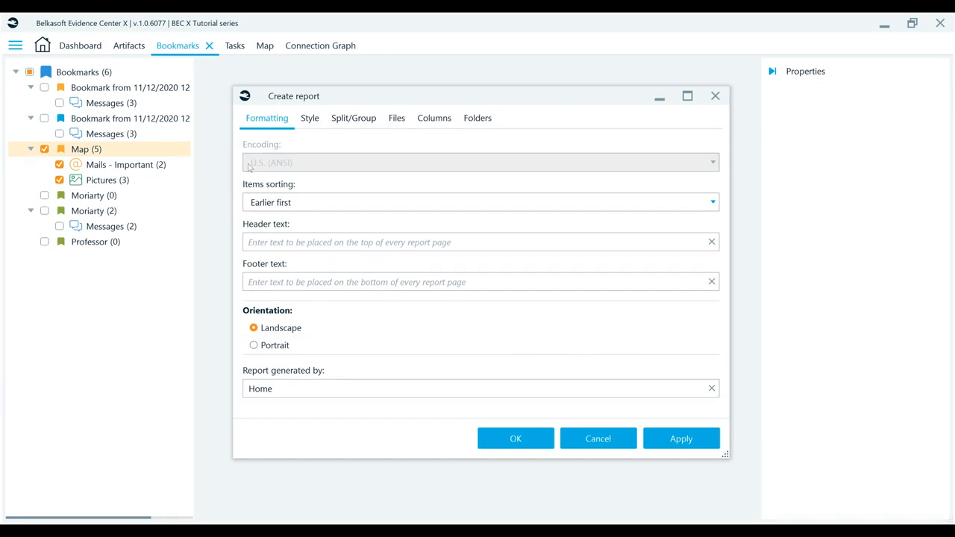
key(alt)
key(alt+f)
text(James)
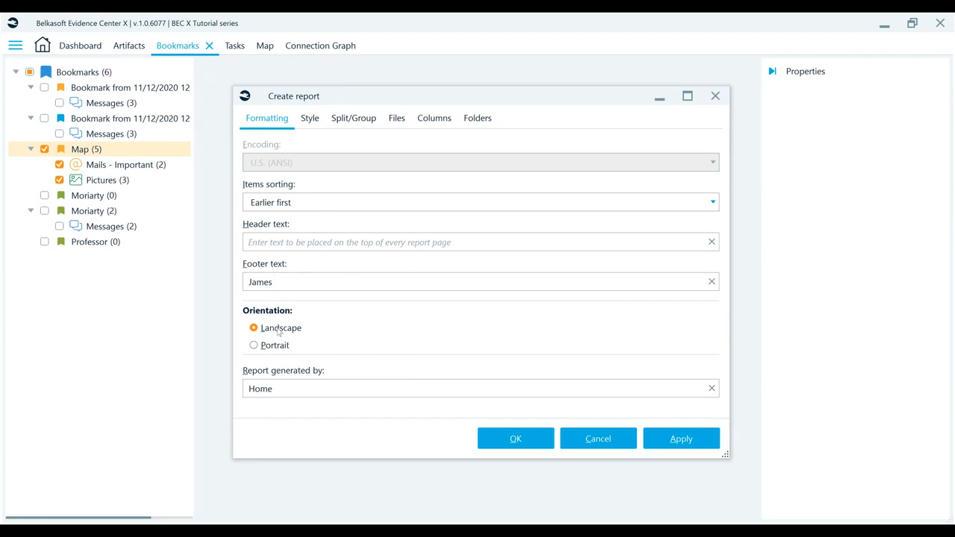
double_click(277, 391)
text(Lame)
Step: Set the report to split by items count with 100 items per file, and review the logo and file-copying settings
click(310, 119)
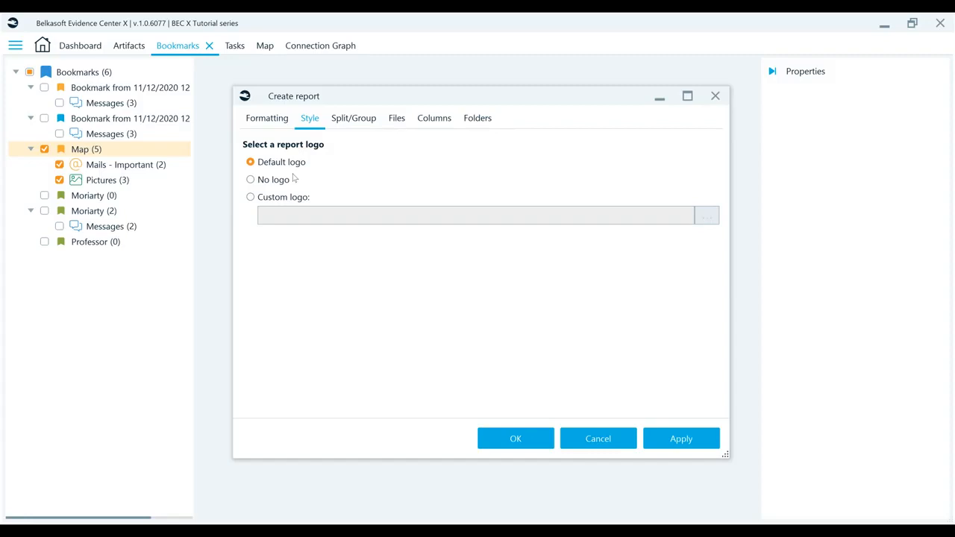
click(367, 121)
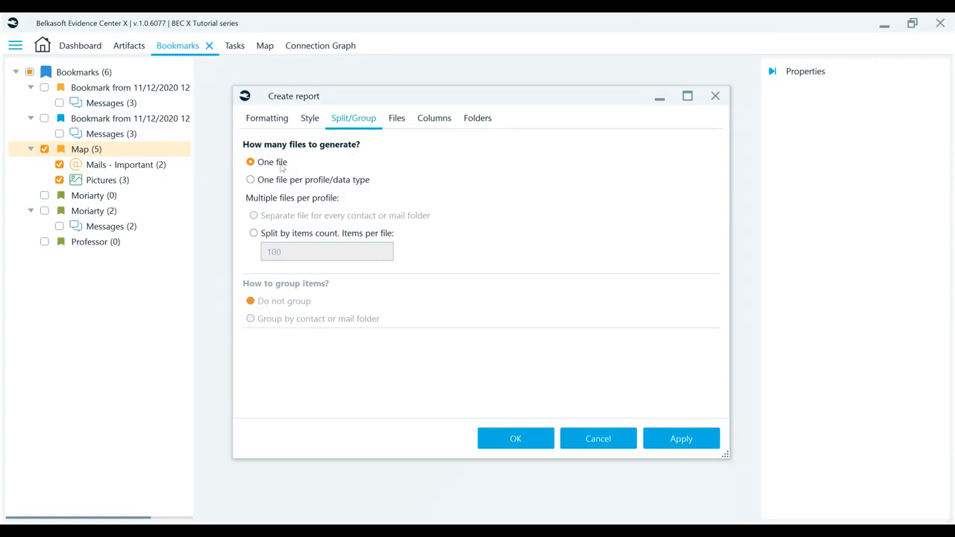
click(288, 241)
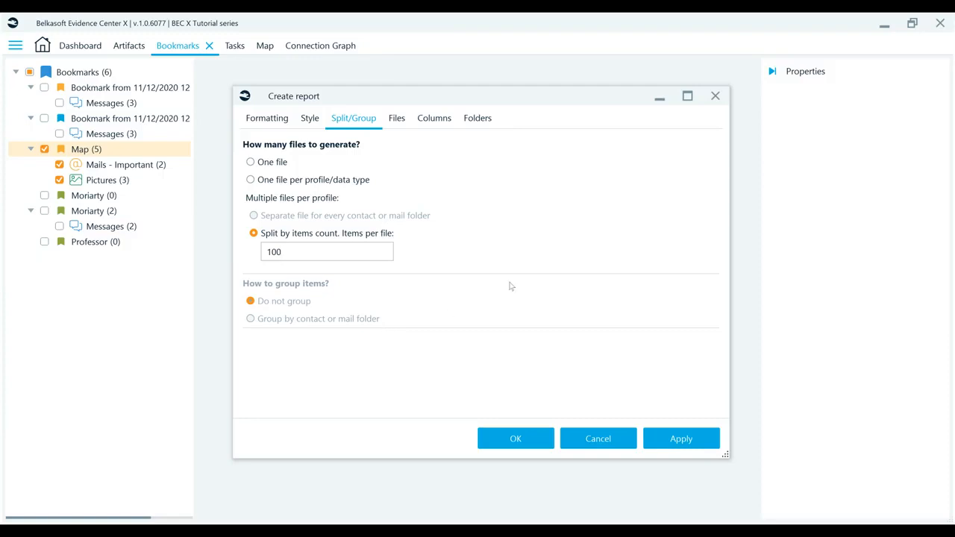
click(397, 119)
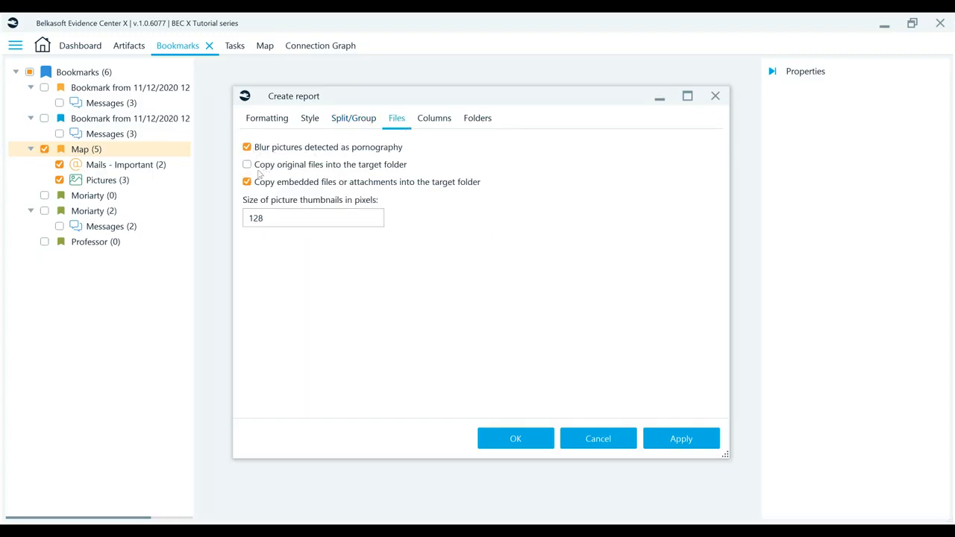
click(277, 218)
Step: For the Mails - Important columns, remove Importance and move Origin path to the start of the selected columns
click(440, 123)
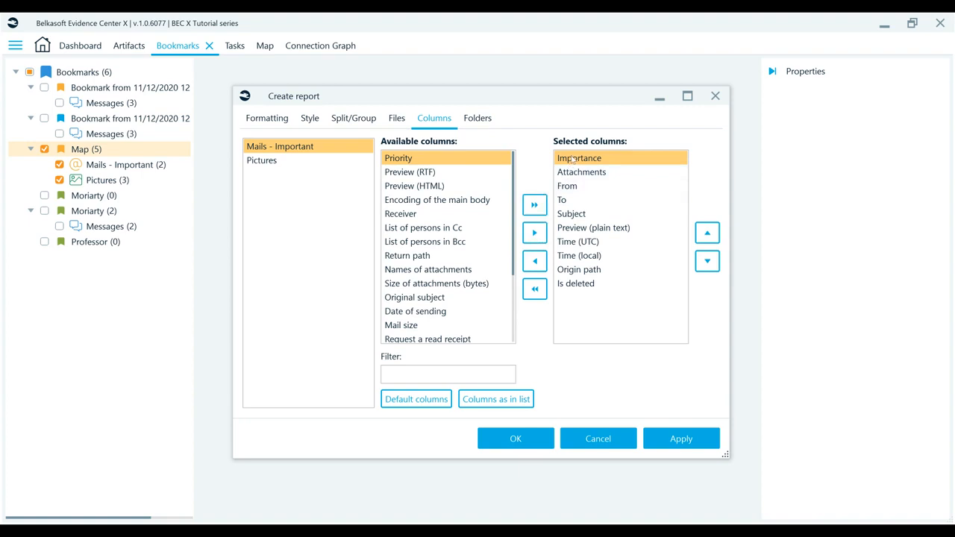
click(534, 261)
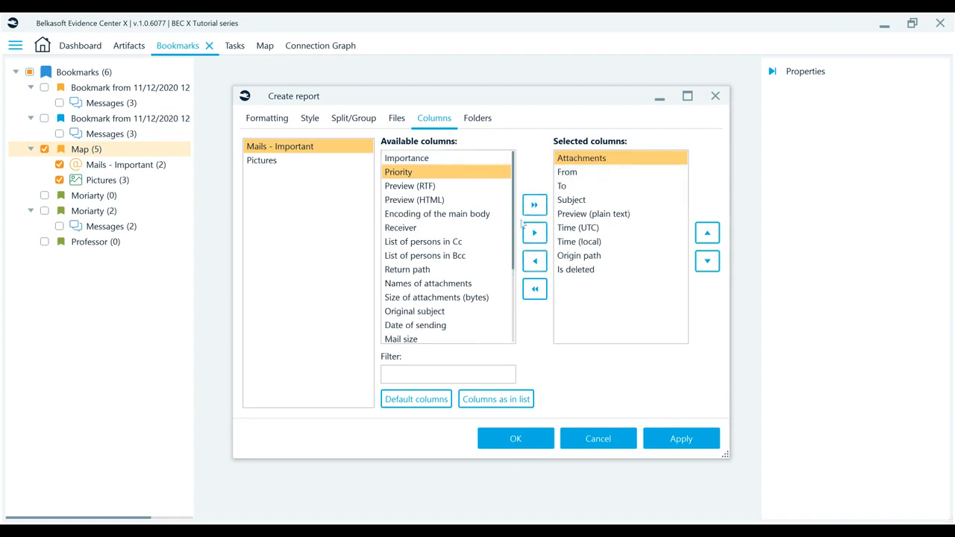
click(571, 256)
click(534, 262)
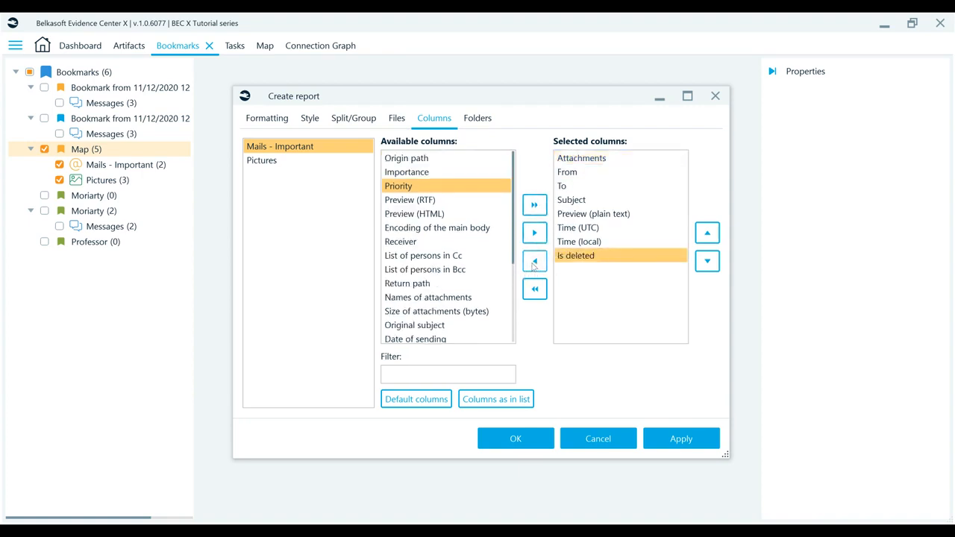
click(421, 158)
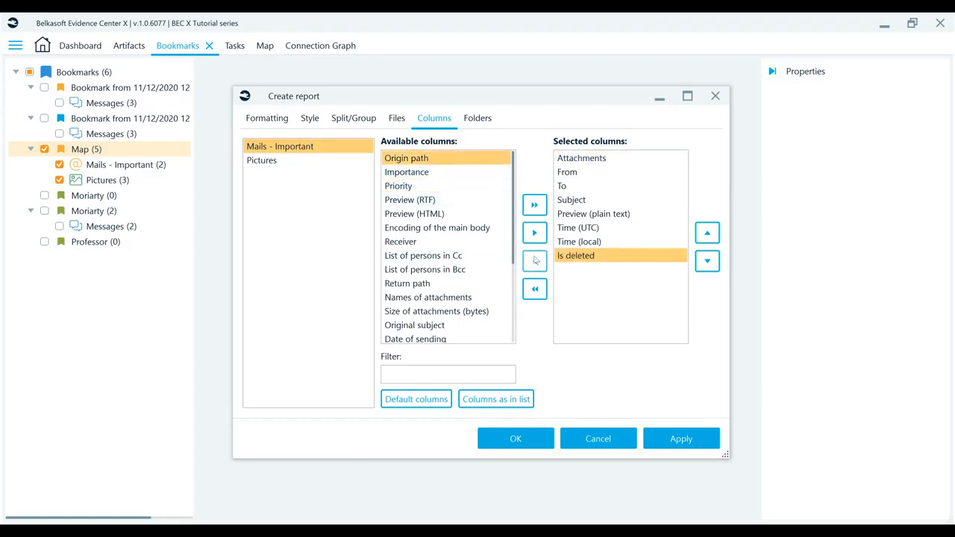
click(534, 233)
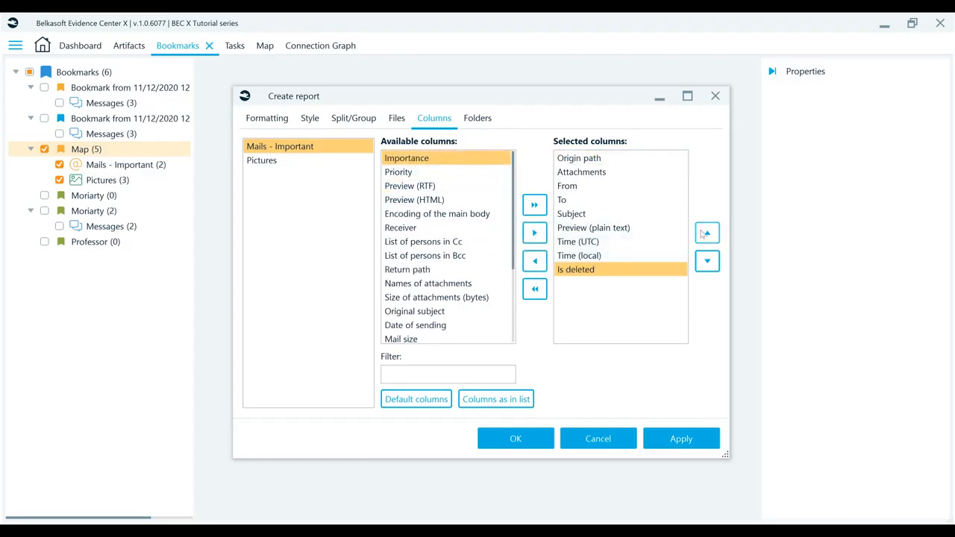
Step: Move the Is deleted column up one place and add List of persons in Cc, filtering the available columns by "li"
click(707, 234)
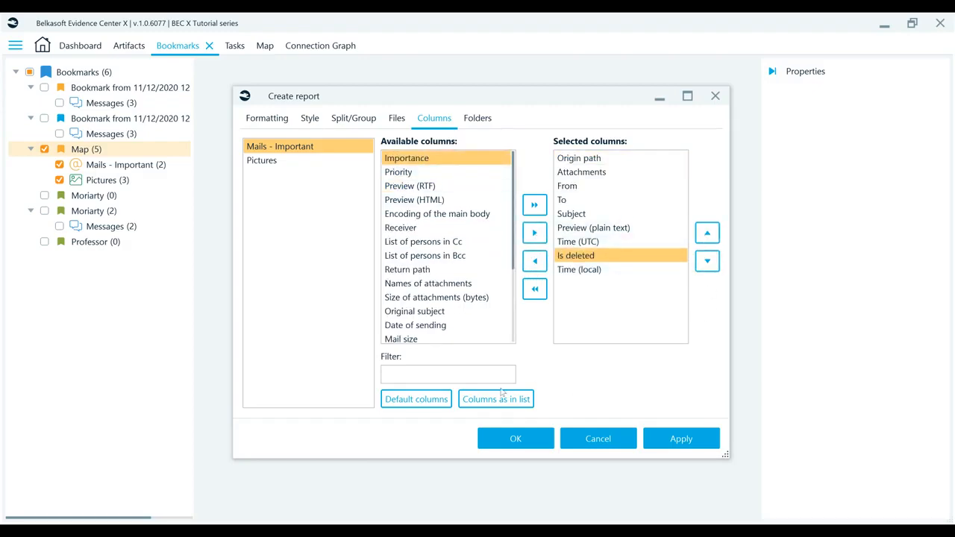
click(405, 374)
text(li)
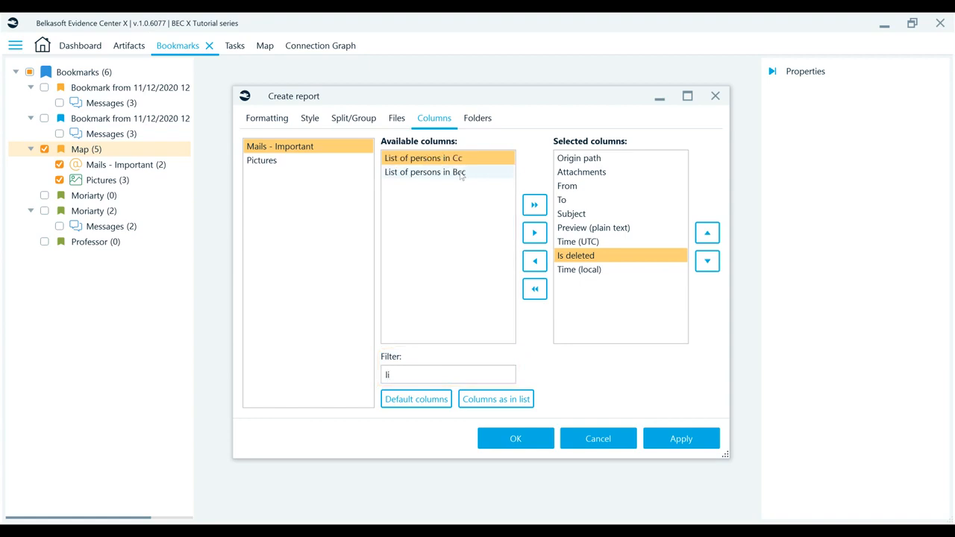
click(536, 232)
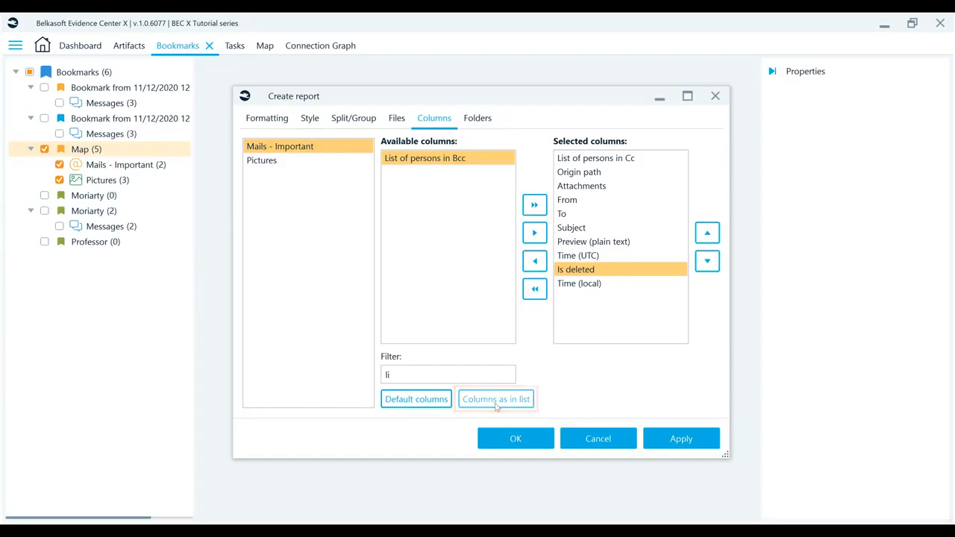
Step: Accept the advanced options, generate the PDF report for the Map bookmark, and view the tasks
click(516, 439)
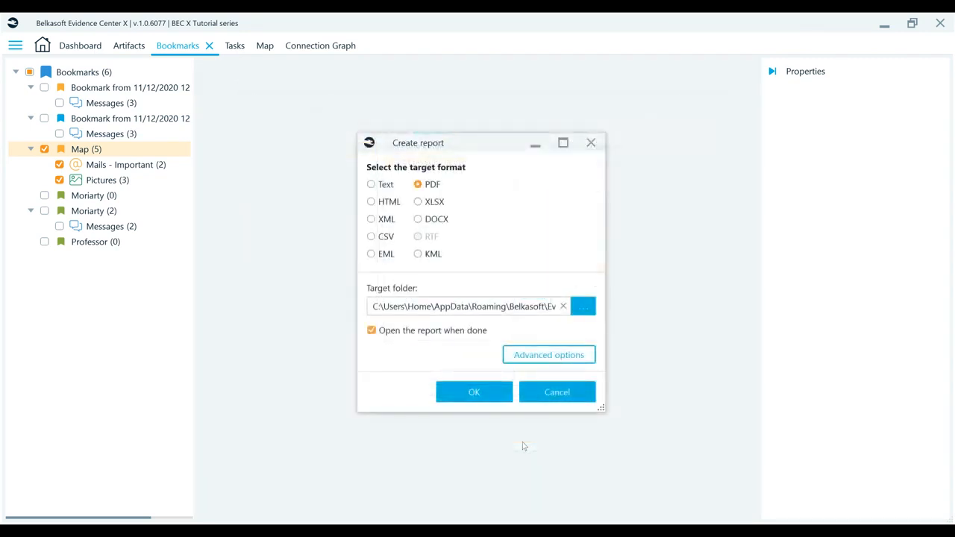
click(478, 400)
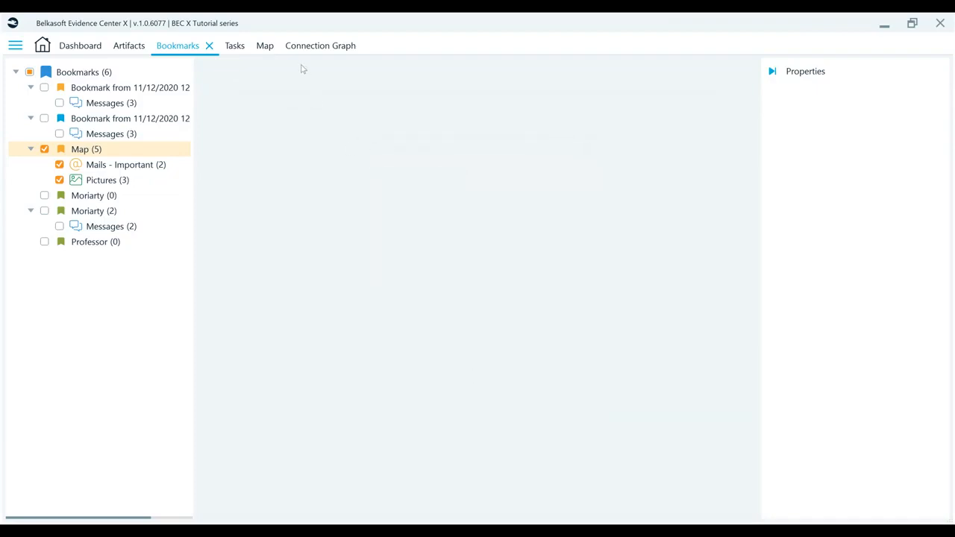
click(234, 47)
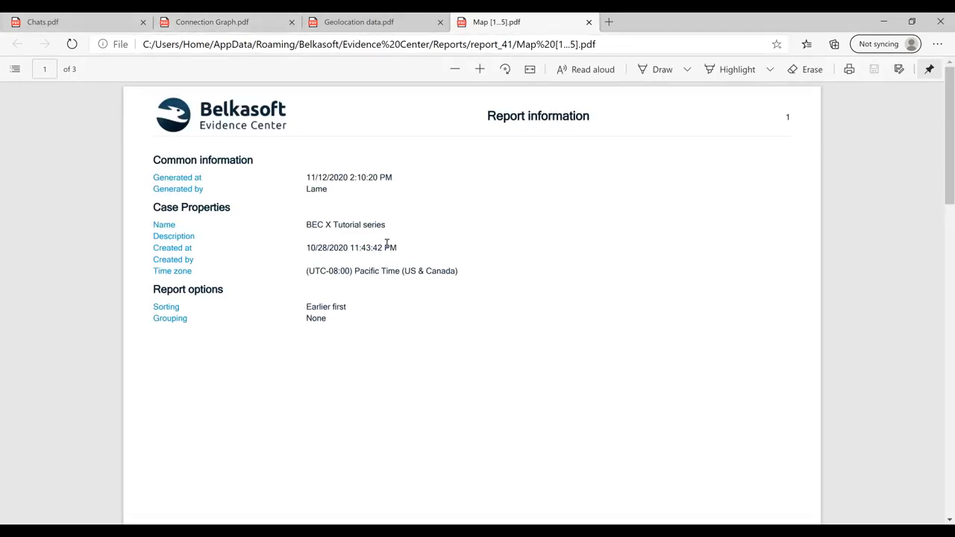
Step: Examine the generated Map PDF report in the browser through to its Pictures table on the last page
scroll(387, 243, down, 10)
scroll(387, 243, down, 10)
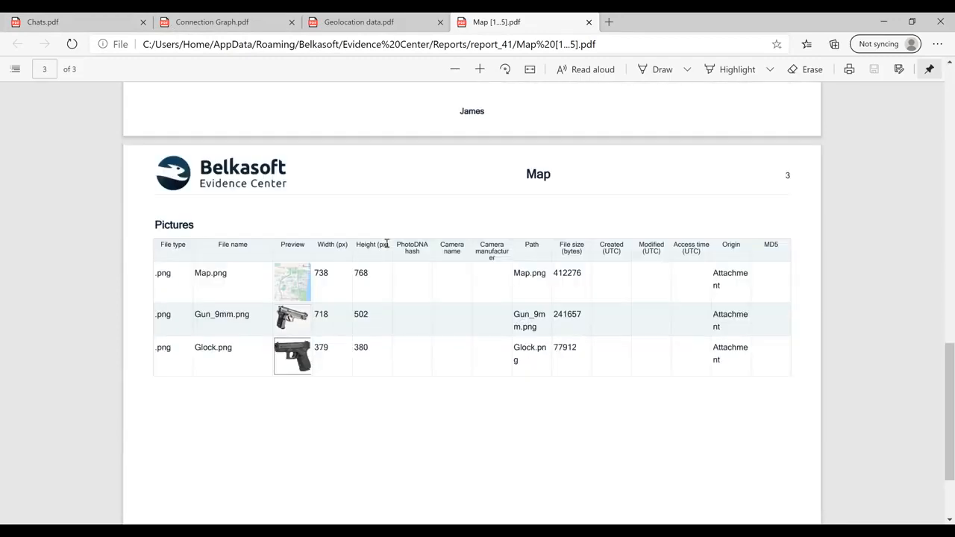
scroll(386, 243, down, 3)
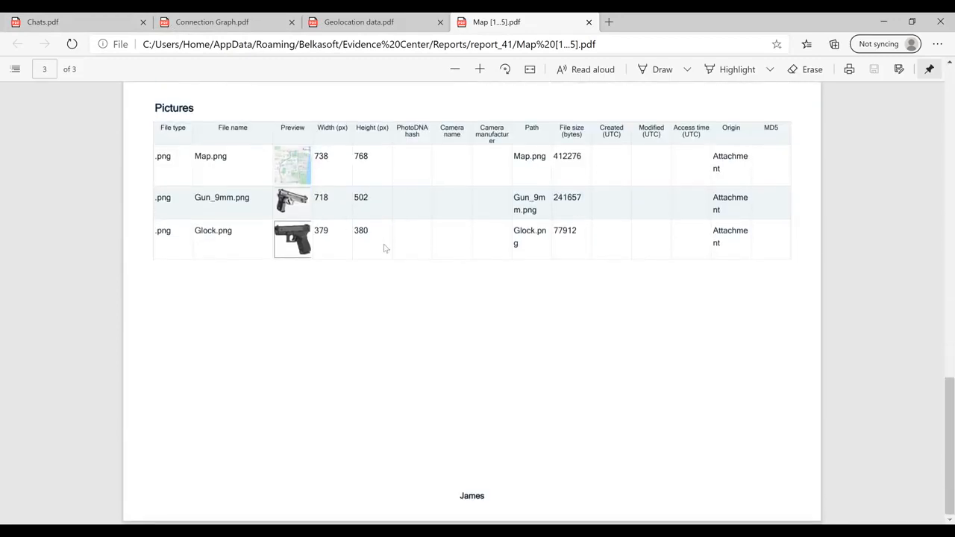
Step: Examine the Connection Graph and Geolocation data PDF reports, including the contacts graph and the report information
click(196, 24)
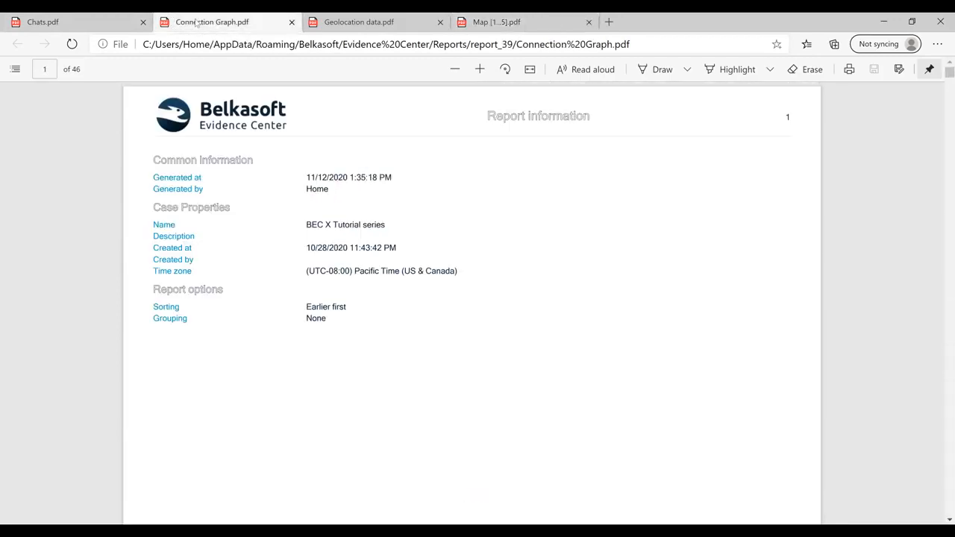
scroll(214, 186, down, 10)
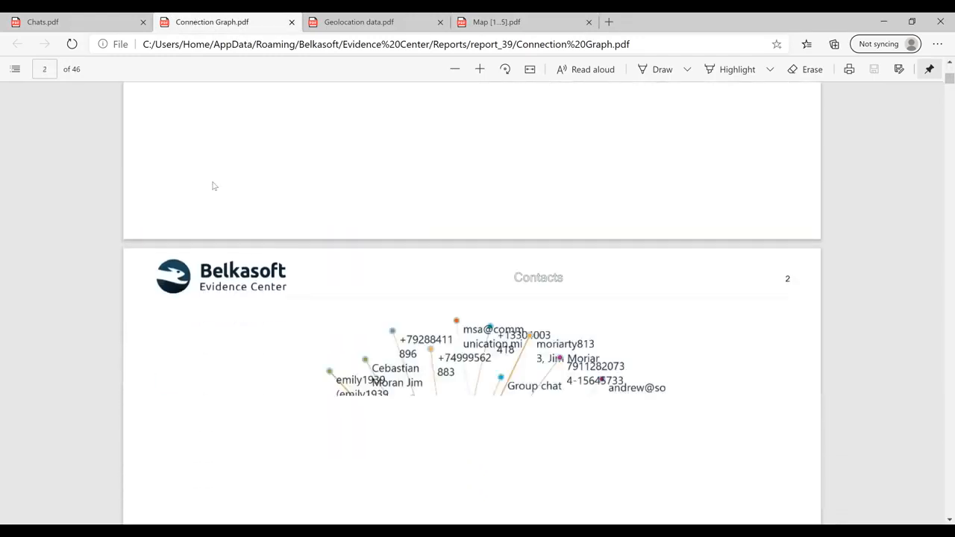
scroll(214, 187, down, 5)
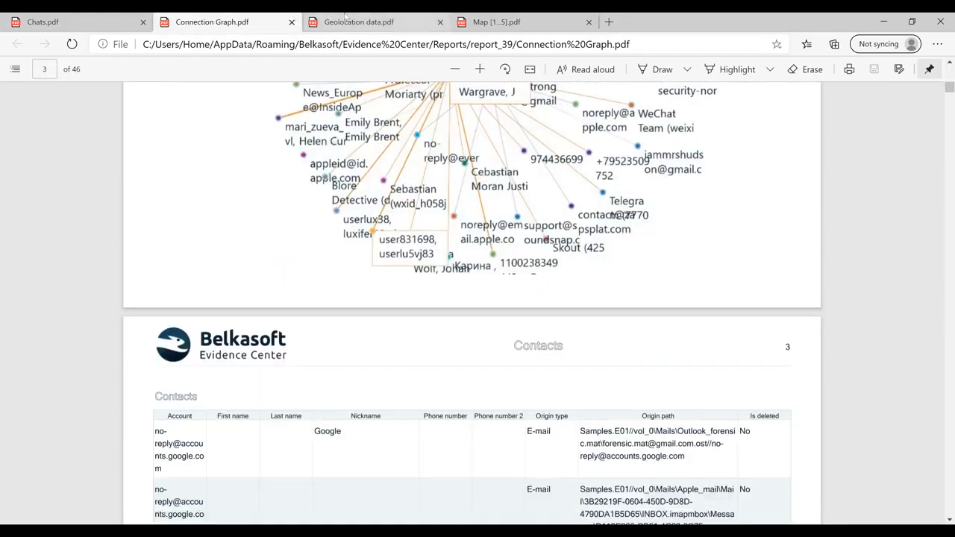
click(351, 22)
scroll(383, 210, down, 10)
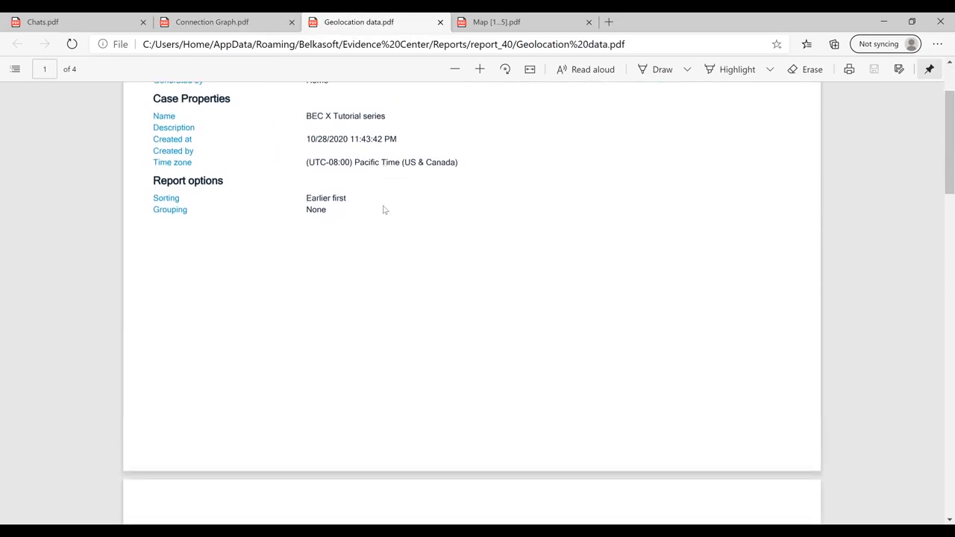